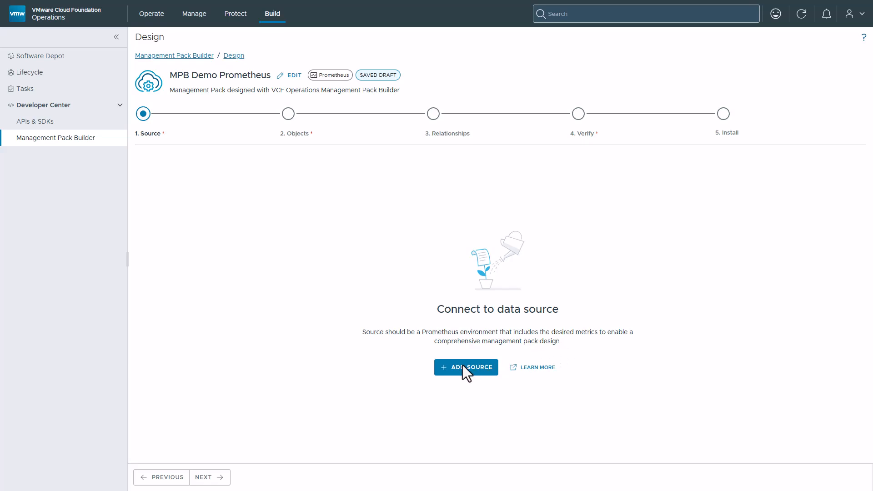
- Add a Prometheus source on port 9090 with No TLS and No Authentication, test the connection, review its log and save the source
click(439, 368)
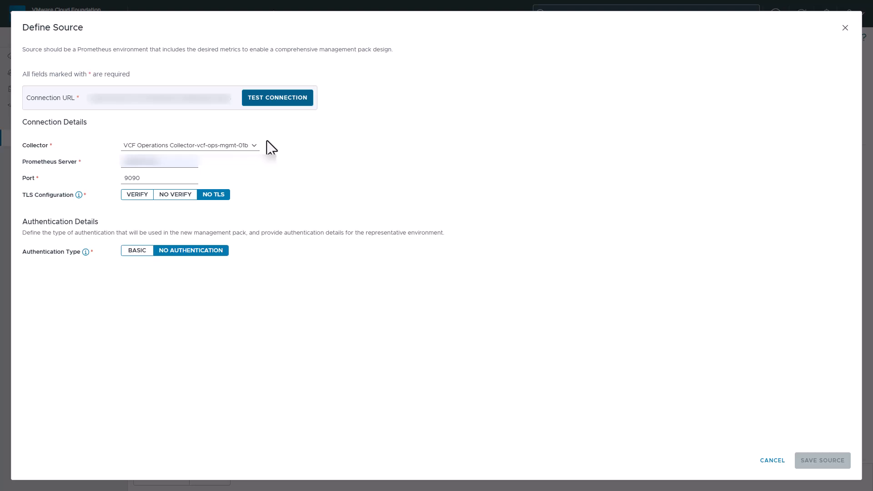
click(270, 93)
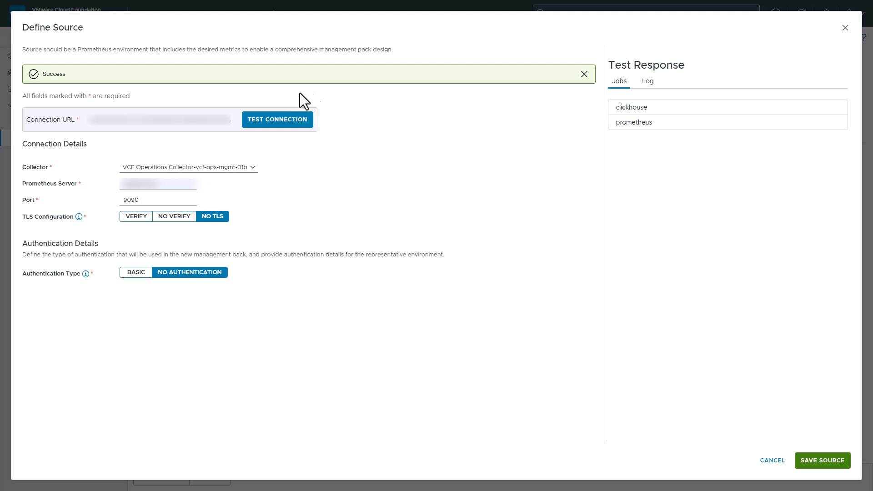
click(647, 82)
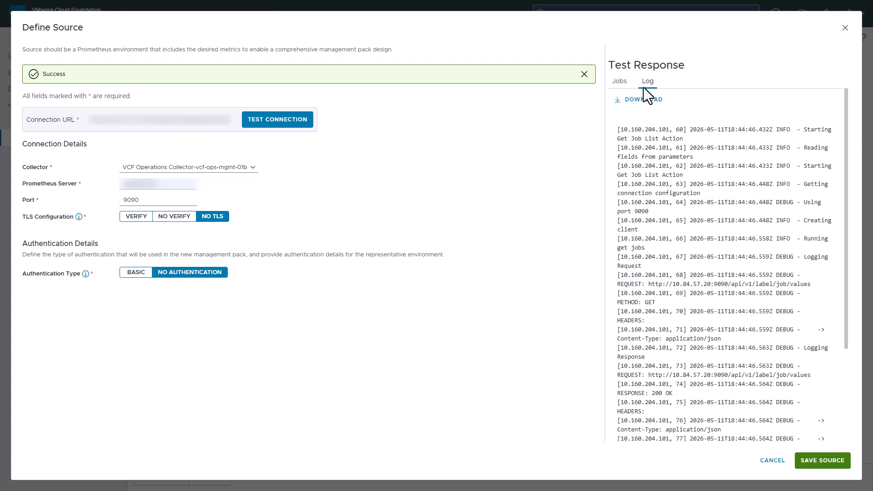
click(806, 459)
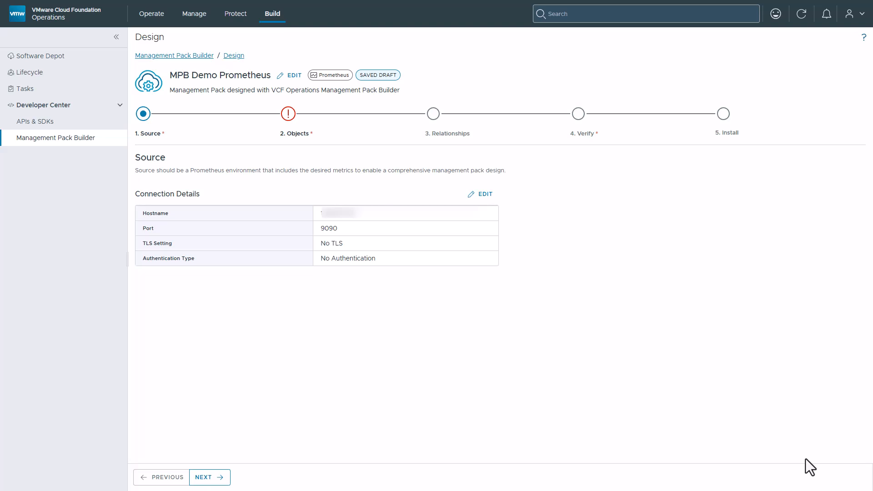
- Start a new object of type Prometheus Object for the prometheus job and give it the application window icon
click(195, 476)
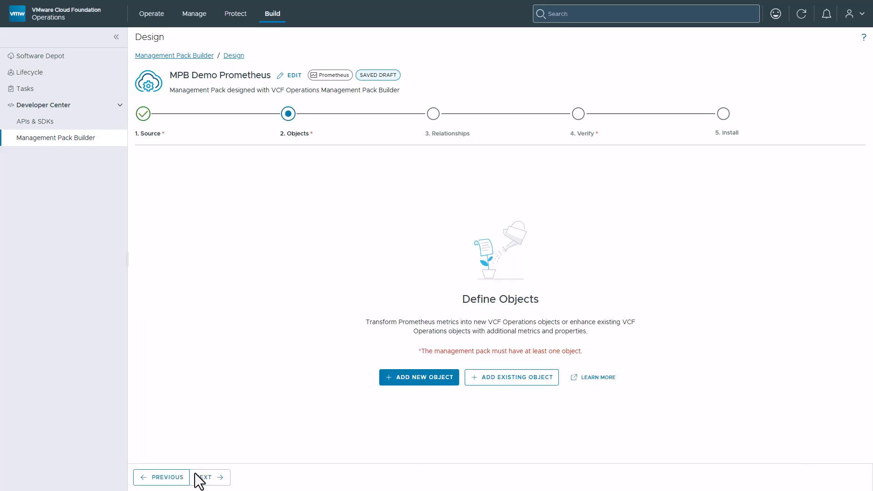
click(383, 375)
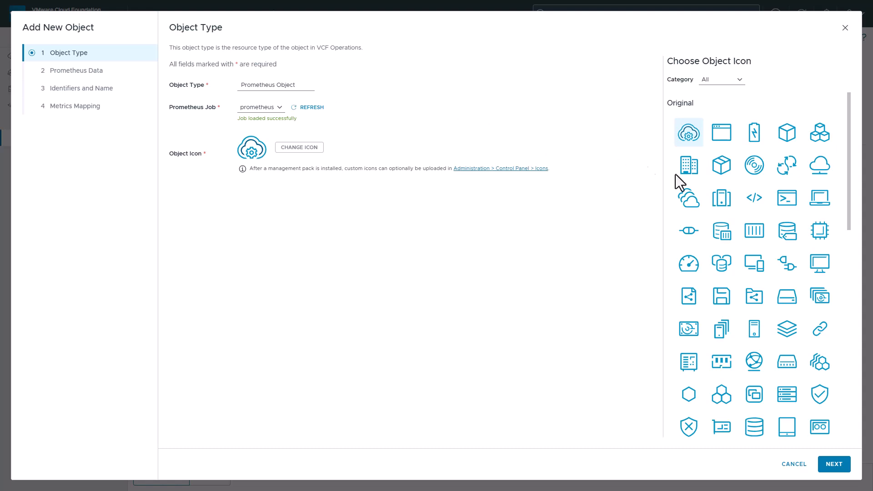
scroll(842, 218, down, 15)
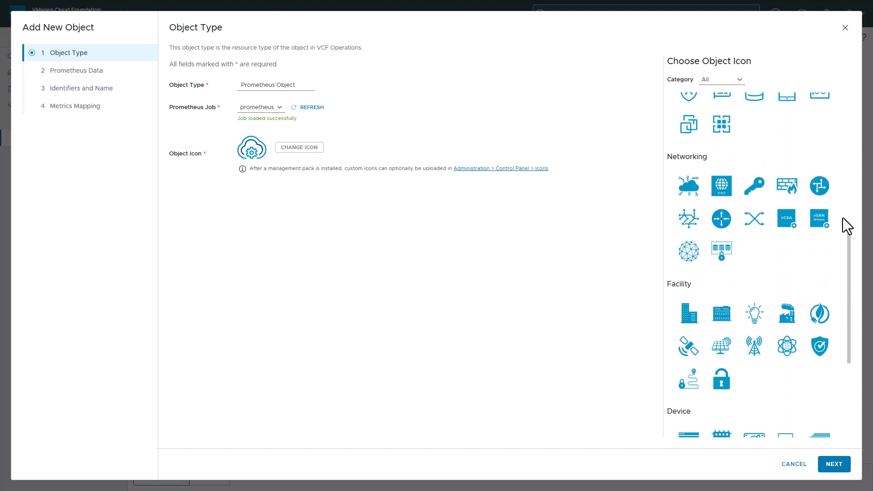
scroll(843, 217, down, 4)
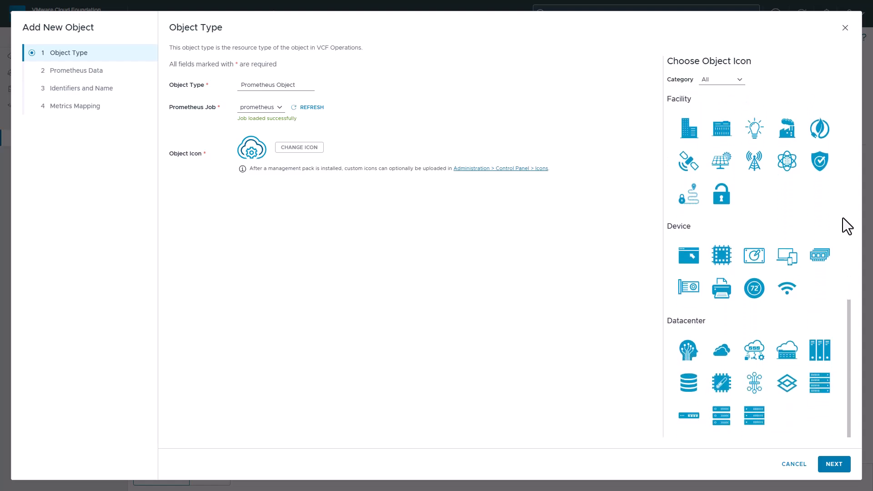
scroll(843, 217, up, 20)
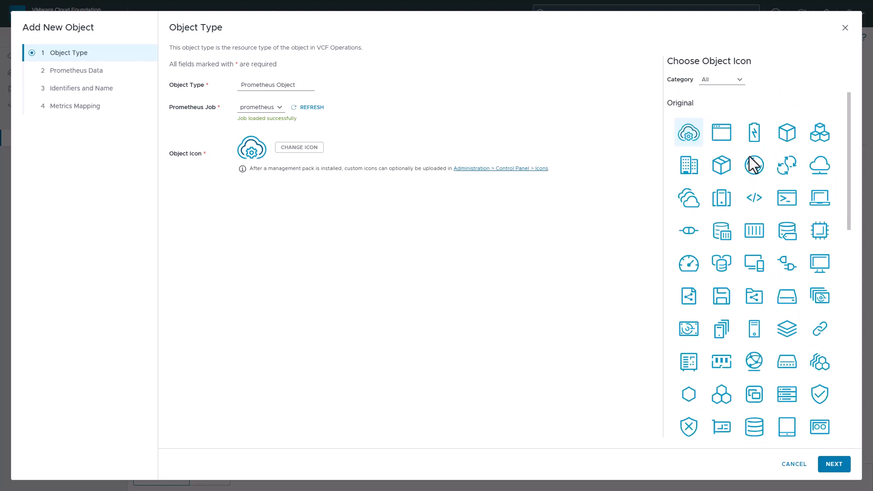
click(715, 136)
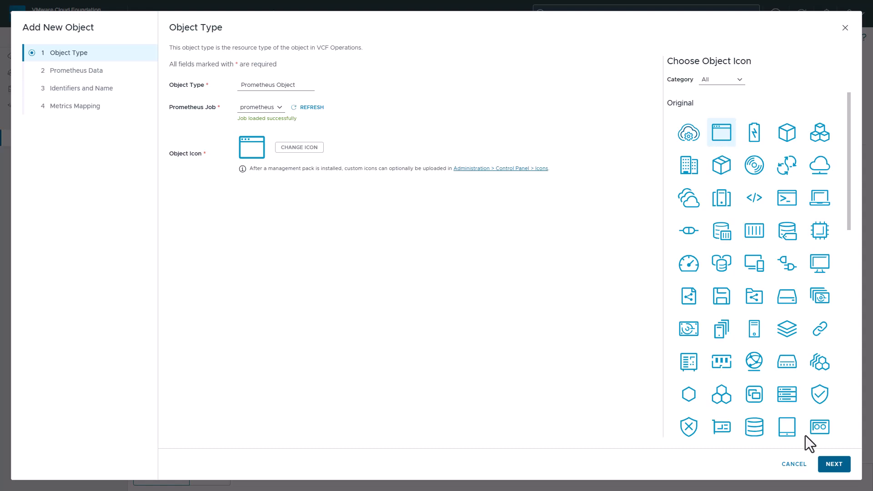
- Select metrics go_gc_duration_seconds_count, go_gc_duration_seconds_sum, go_info and go_memstats_alloc_bytes_total, plus all metrics filtered by the label code
click(821, 464)
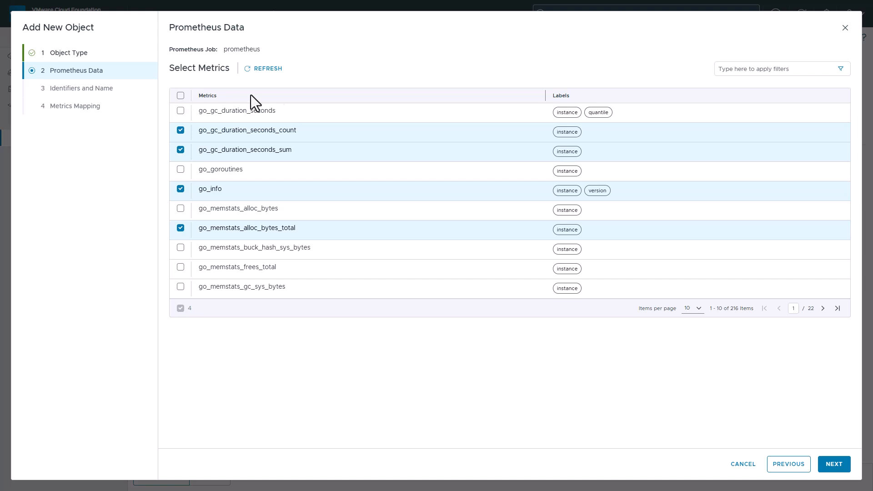
click(840, 68)
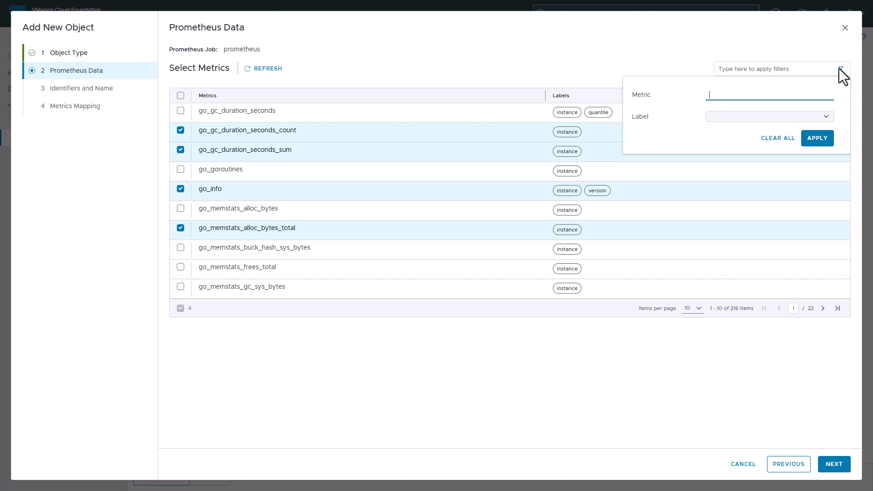
key(Tab)
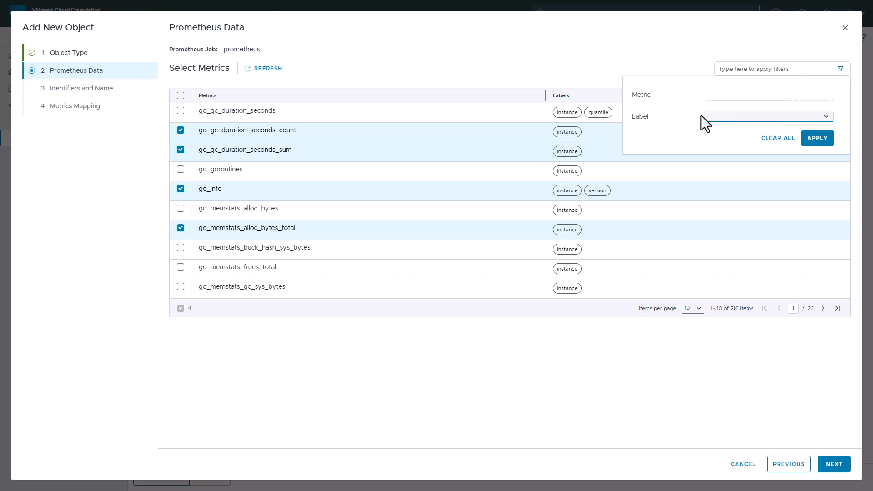
text(code)
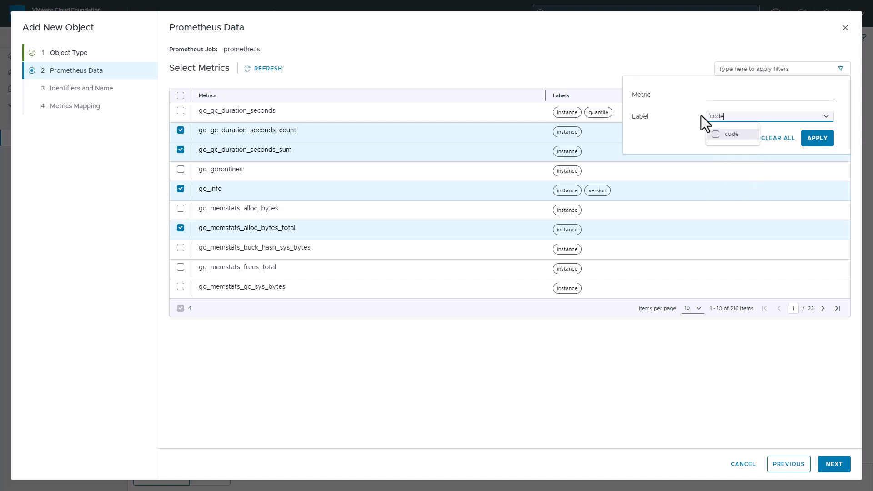
click(746, 136)
click(810, 141)
click(181, 95)
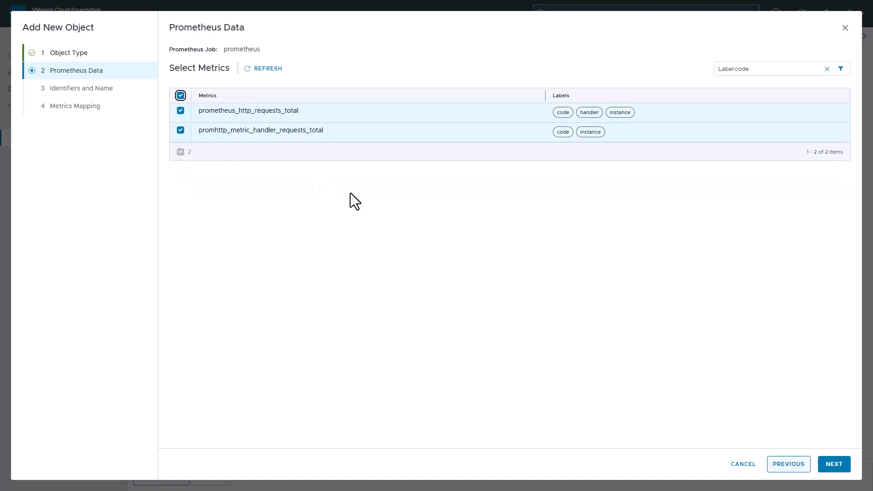
- Set the label instance as the object's identifier and use Instance as the object name
click(834, 464)
click(226, 80)
click(236, 87)
click(240, 111)
click(250, 151)
click(249, 168)
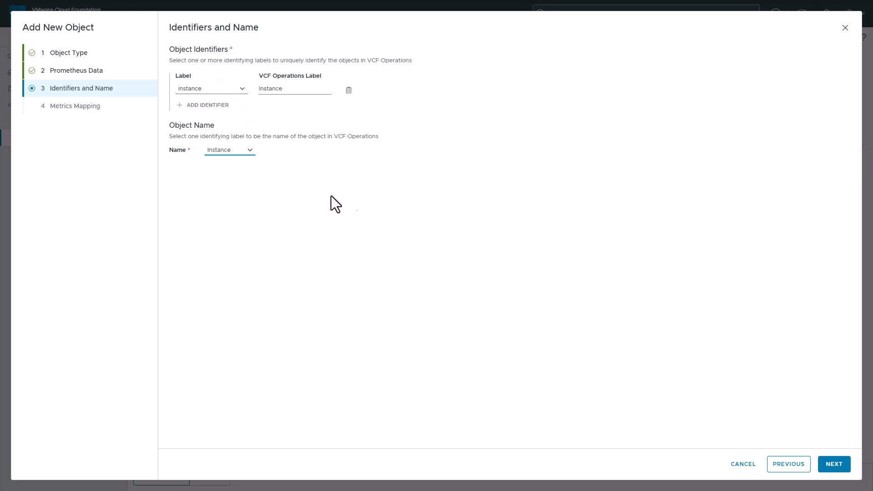
- Map Prometheus HTTP Requests Total with the filter code = 200, mark it as a KPI and save the object
click(835, 464)
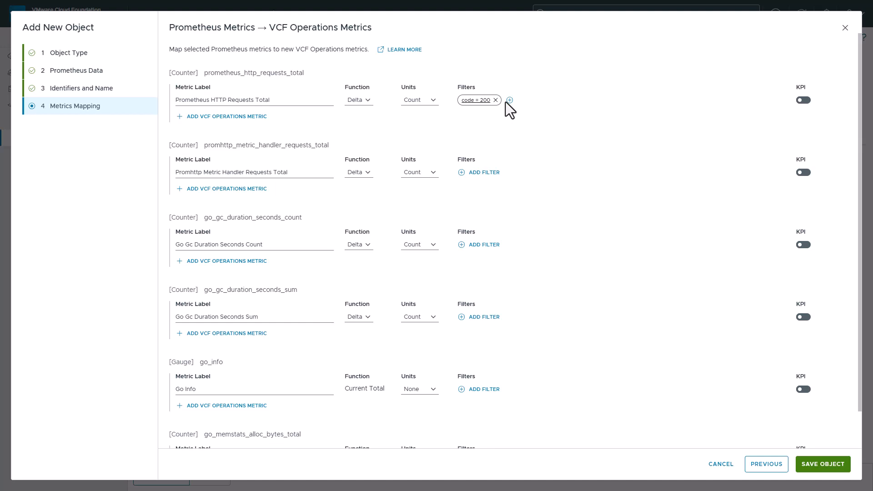
click(793, 99)
click(799, 461)
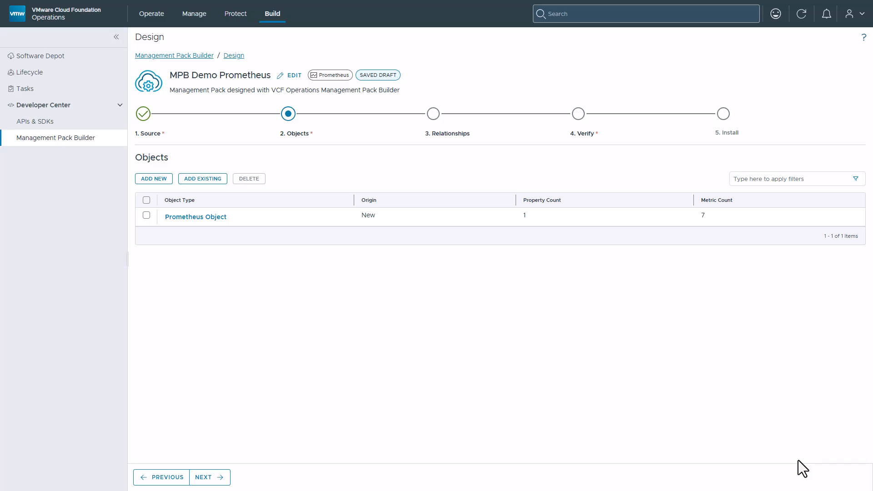
- Start an object relationship with Prometheus Object as the parent and Instance as its matching property
click(198, 481)
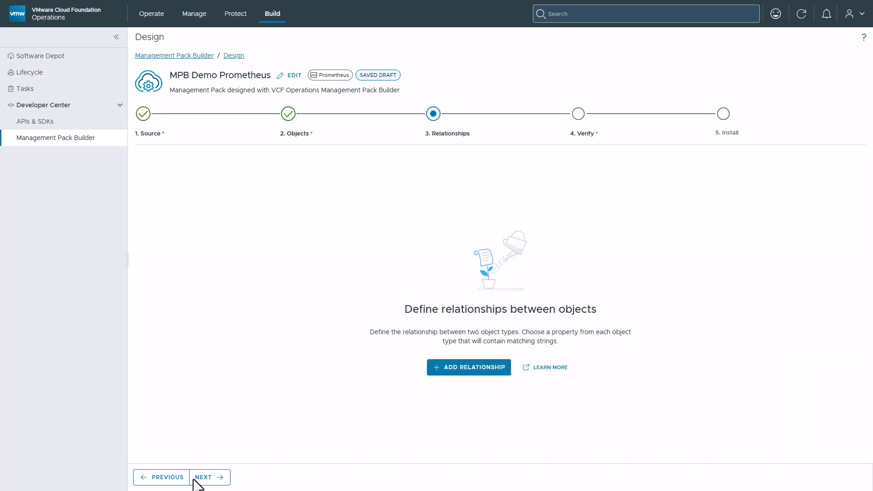
click(448, 361)
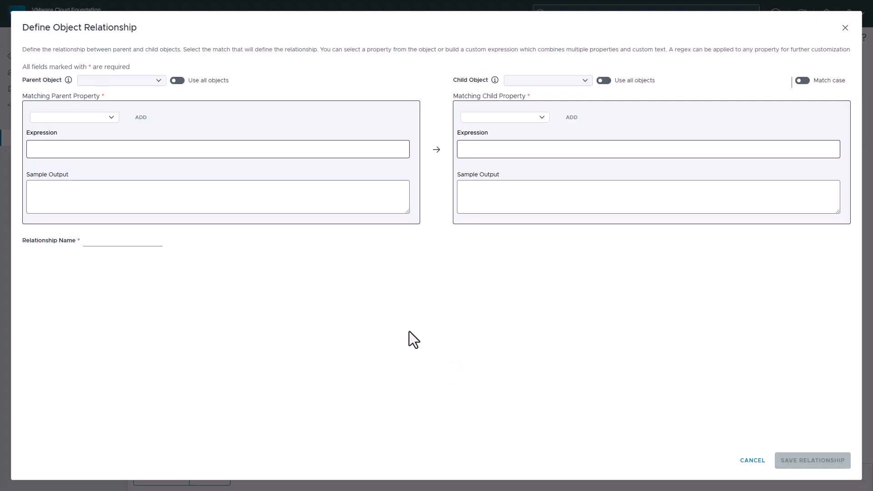
click(87, 81)
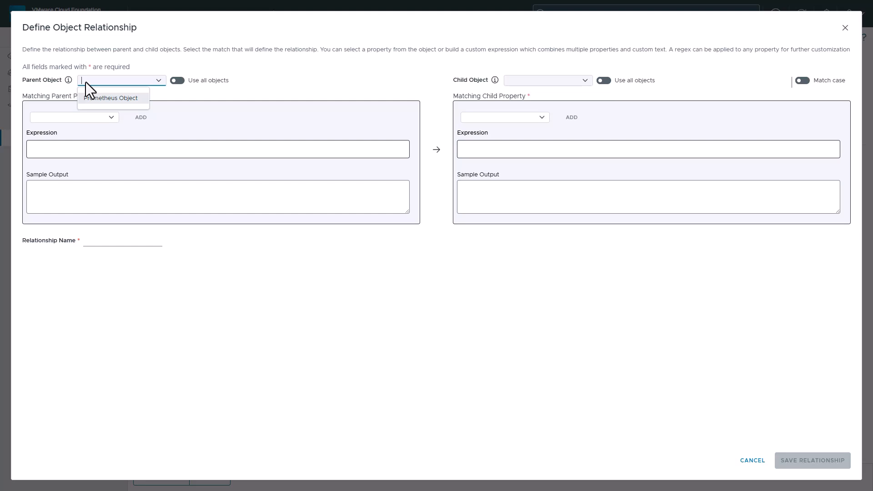
key(Return)
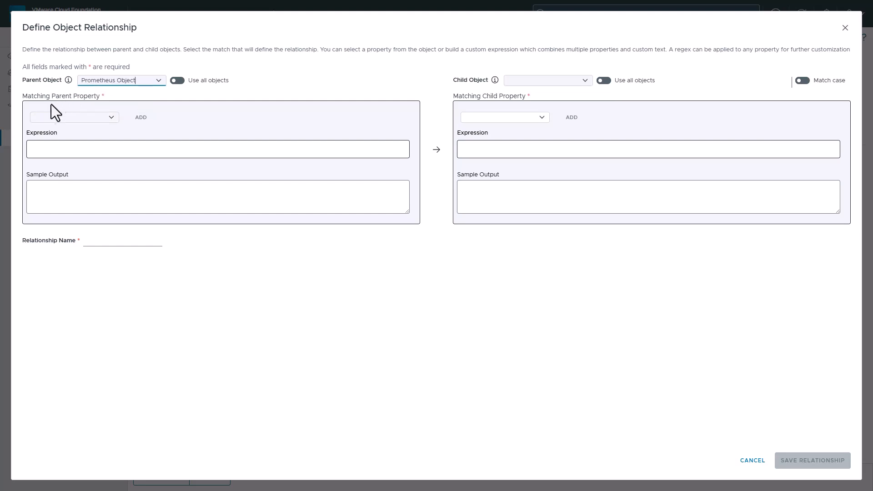
click(30, 118)
key(Return)
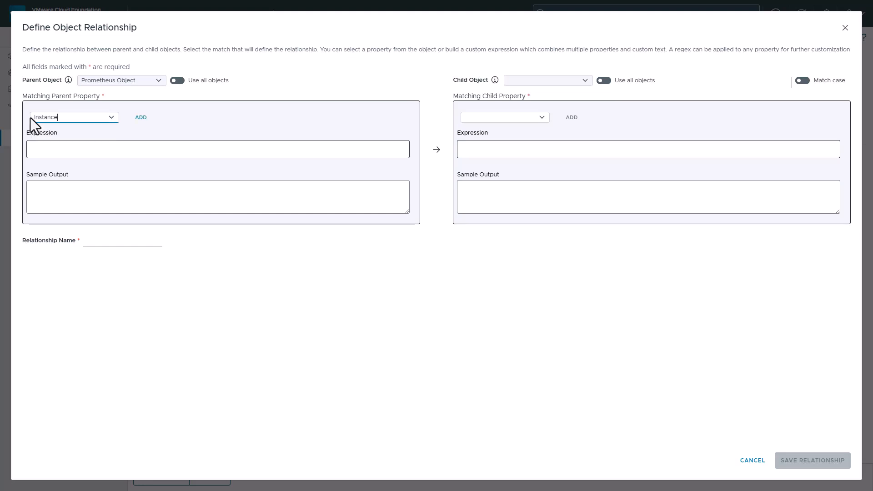
- Set VCF Operations Adapter from all objects as the child with its matching property, name the relationship Demo and save it
click(504, 80)
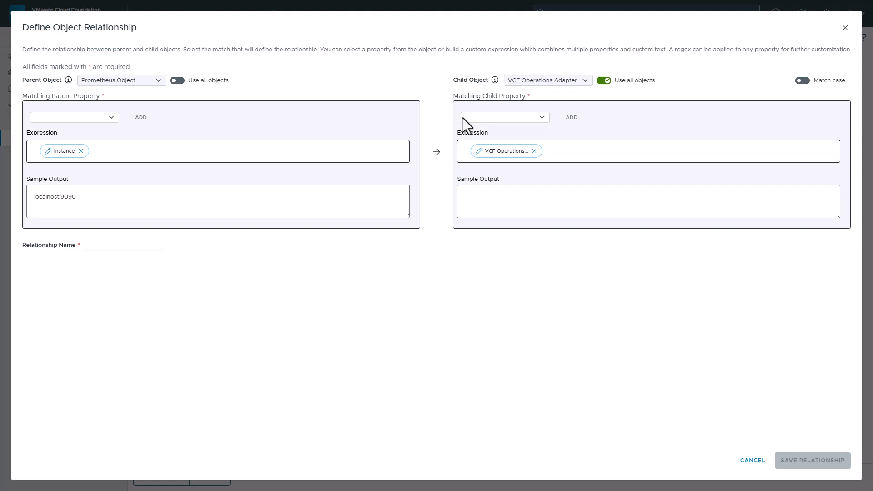
click(80, 246)
text(D)
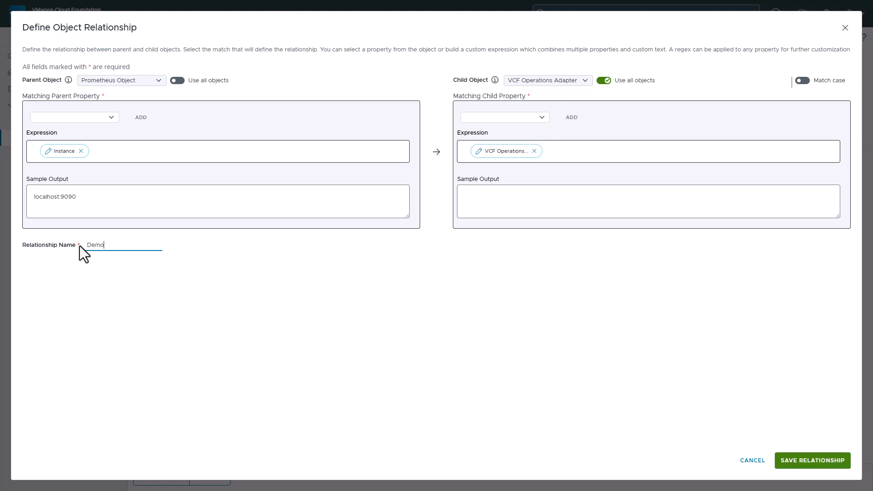
text(emo)
click(783, 459)
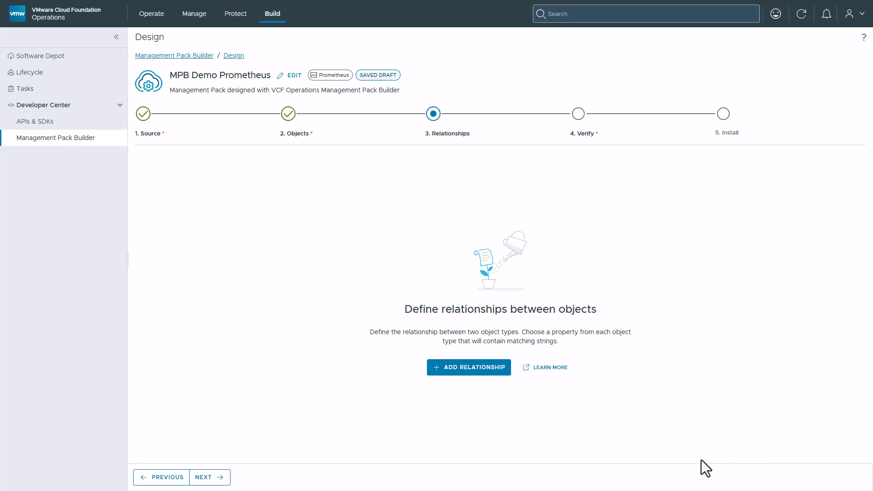
- Perform a test collection of the design and refresh its collection log at the DEBUG level
click(213, 477)
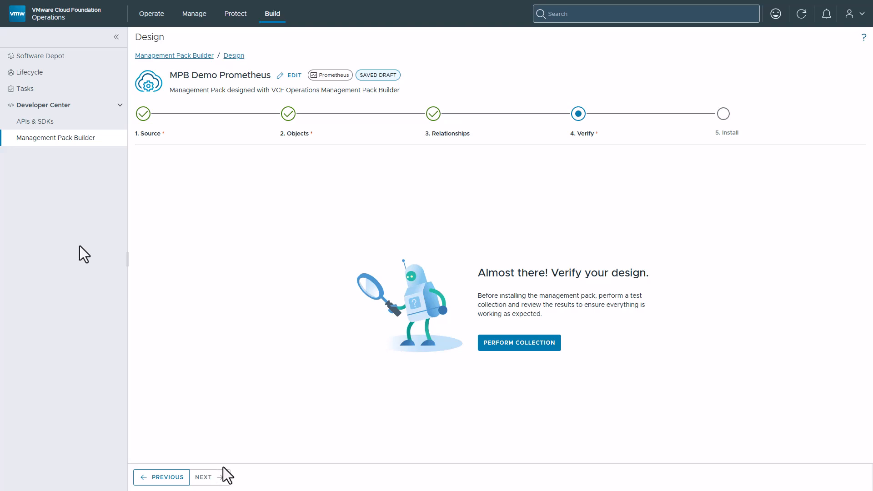
click(490, 342)
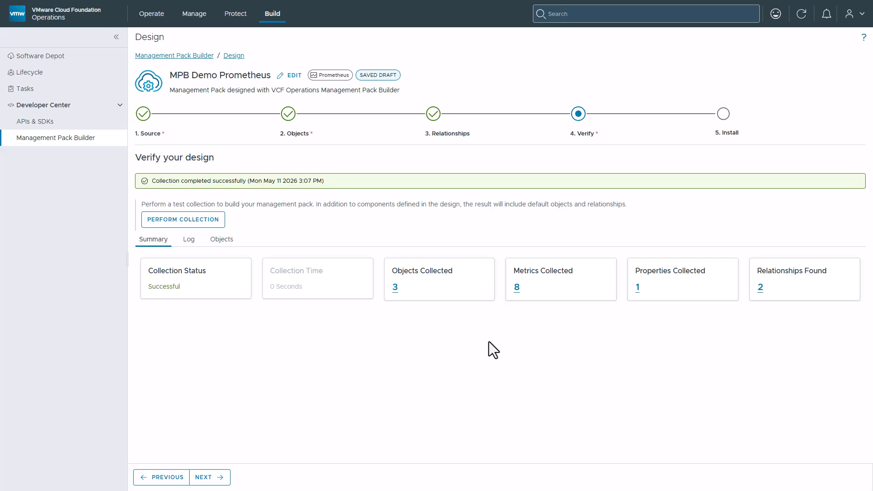
click(188, 240)
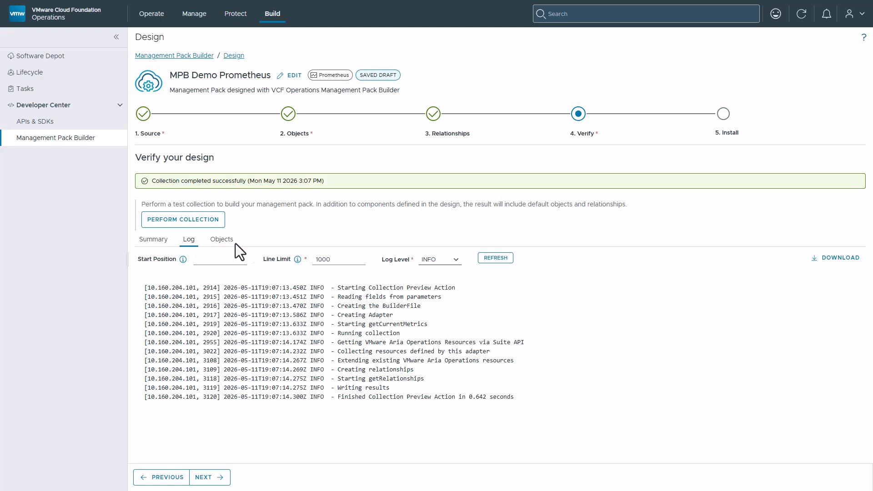
click(456, 259)
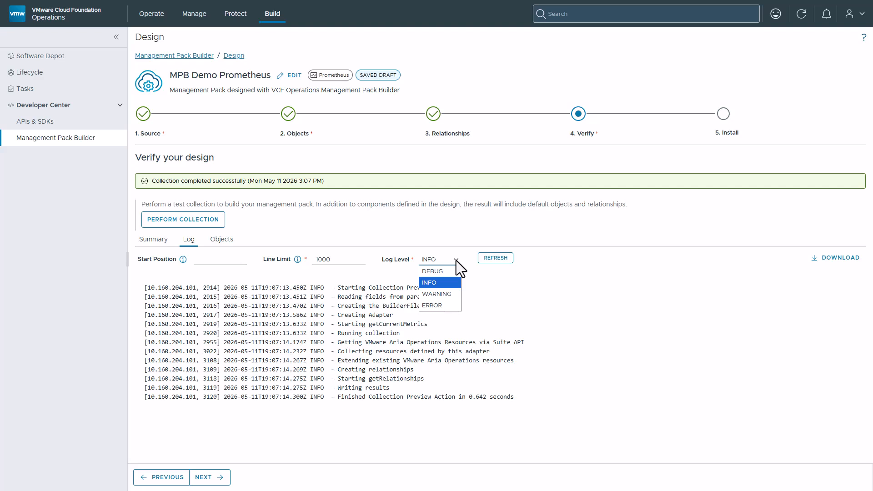
key(Up)
key(Return)
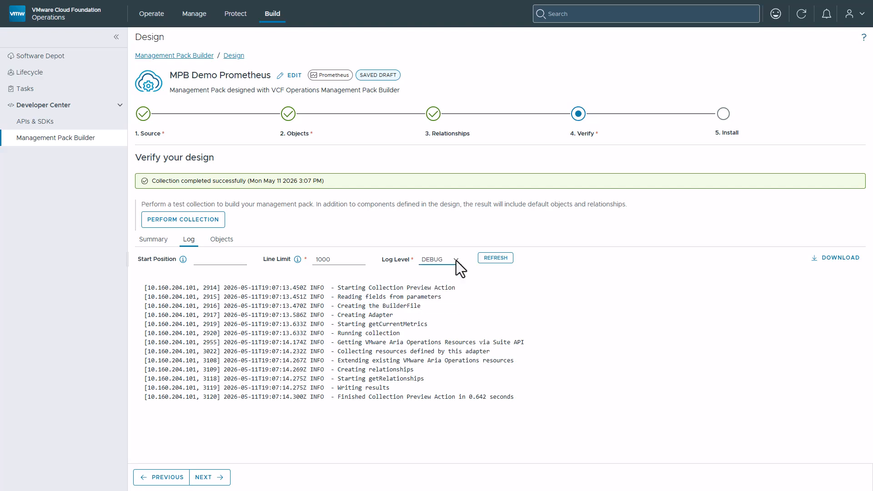
click(503, 258)
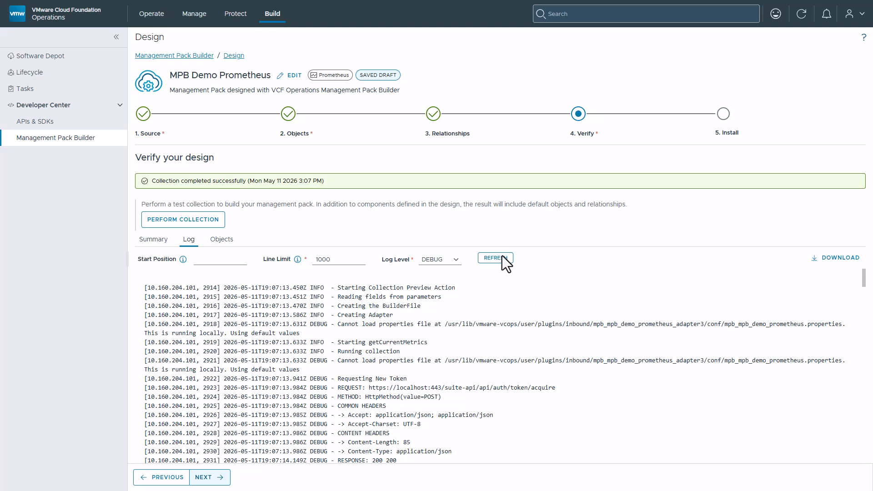
- Proceed from verification to installation and install the MPB Demo Prometheus management pack
click(212, 478)
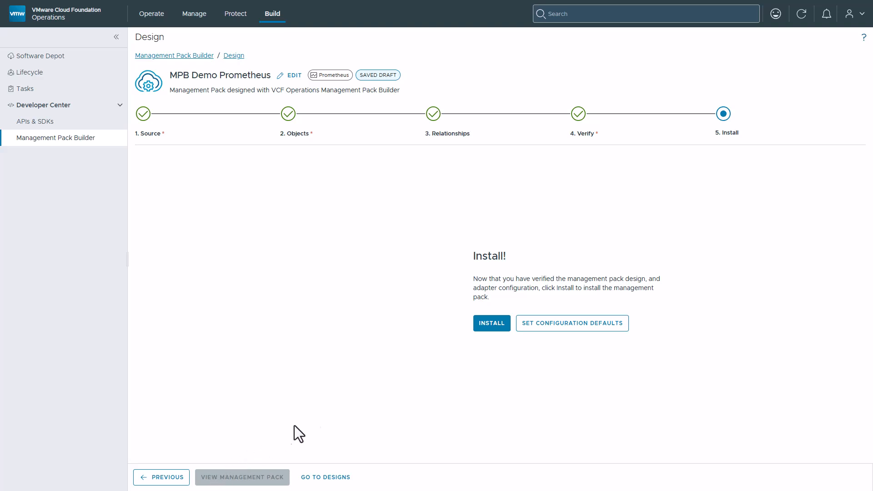
click(476, 323)
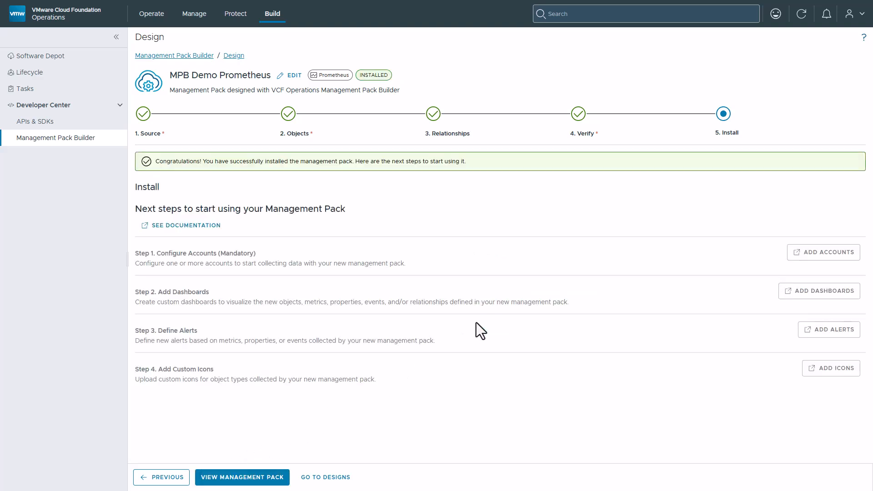